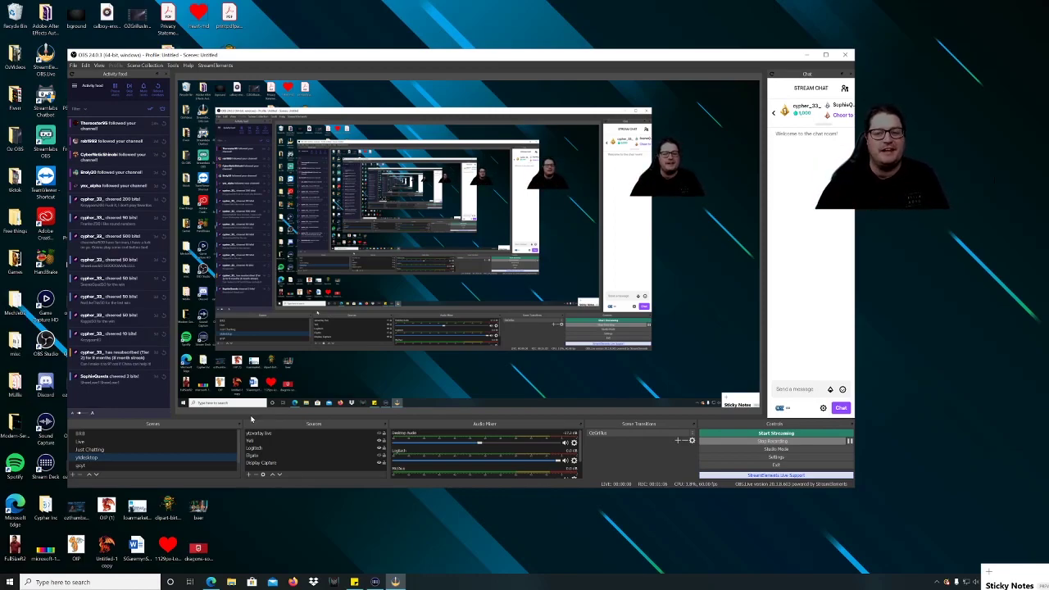
- Switch to the StreamElements site in the browser and open the dashboard's bot modules page
left_click(212, 583)
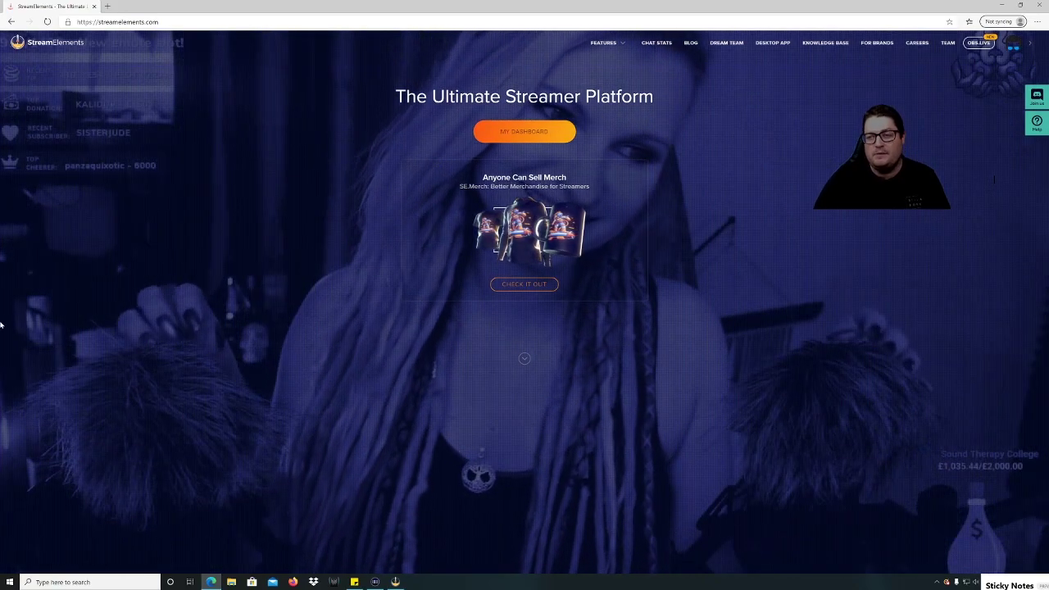
left_click(533, 133)
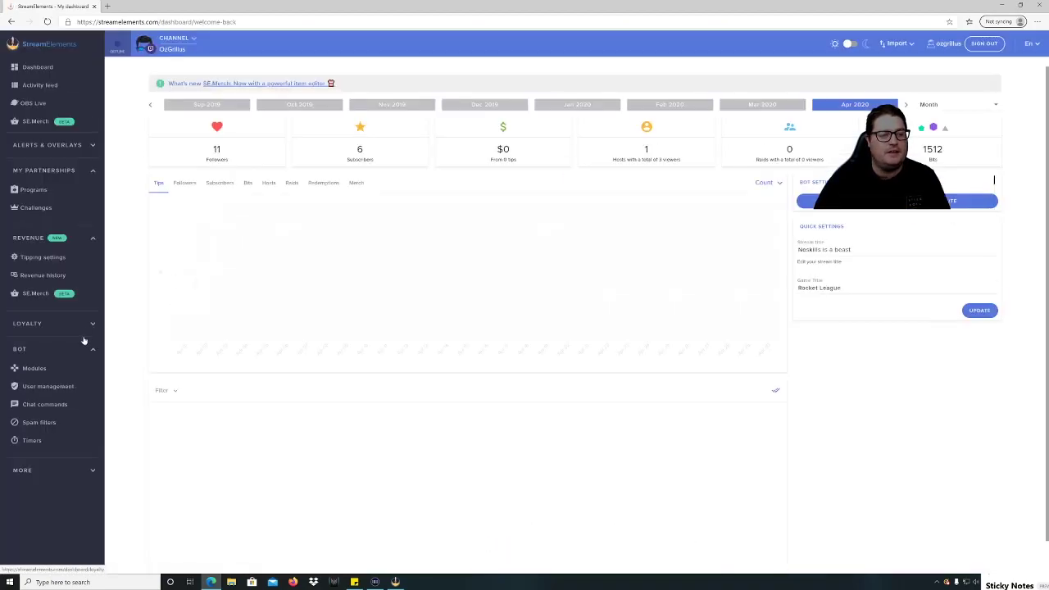
left_click(92, 351)
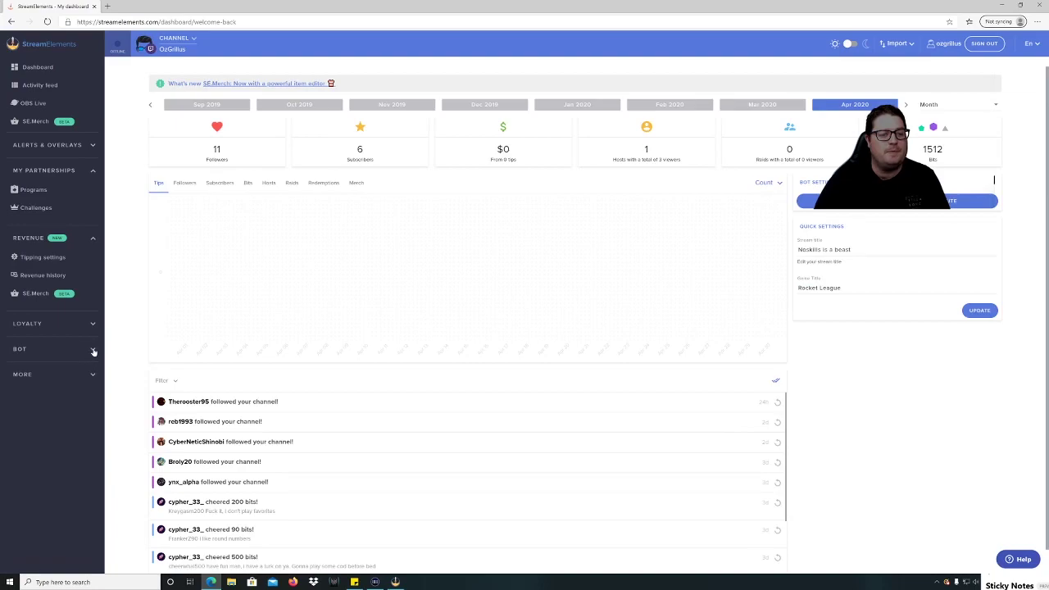
left_click(93, 351)
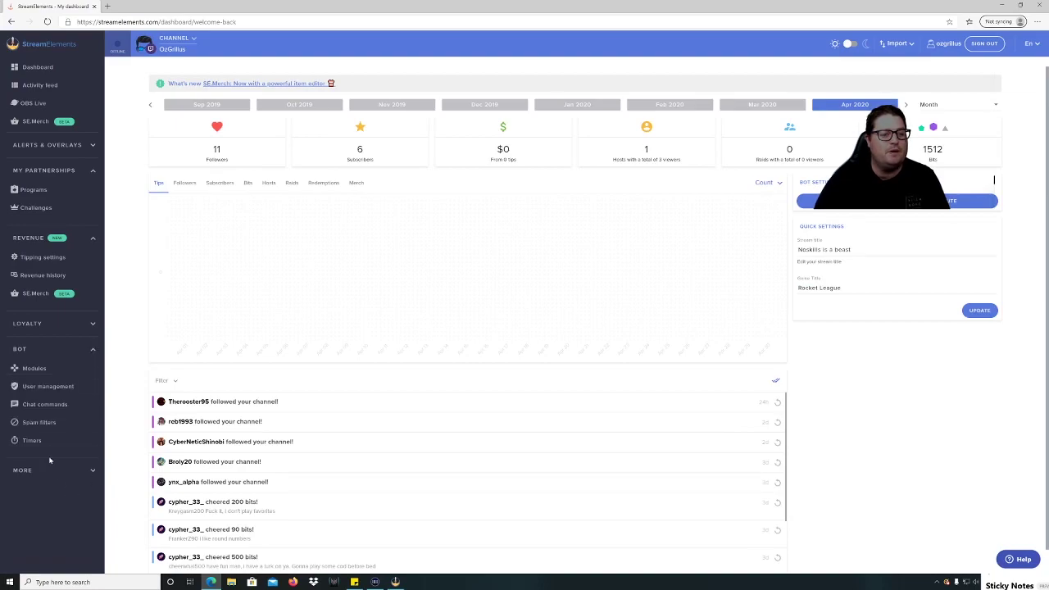
left_click(34, 369)
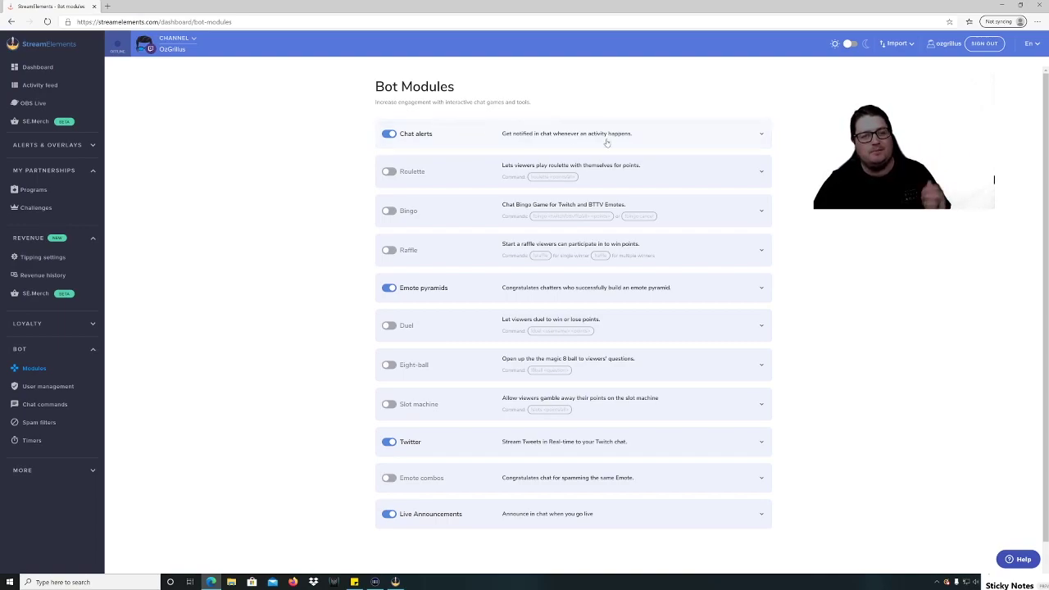
- Examine the chat alert messages for followers, tips, hosts, subscribers, cheers and raids in the Chat alerts module
left_click(758, 136)
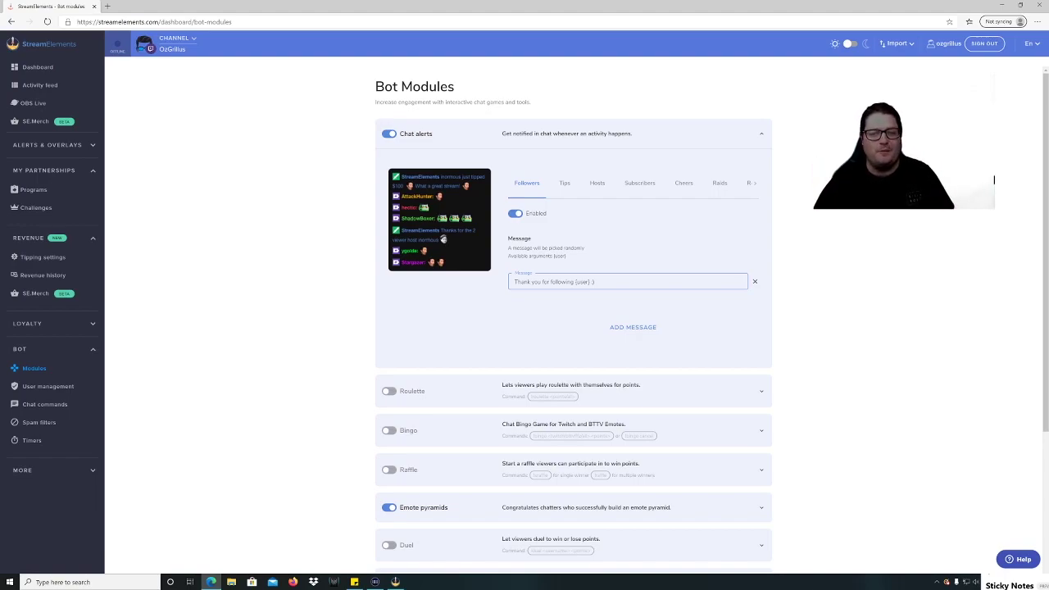
left_click(565, 183)
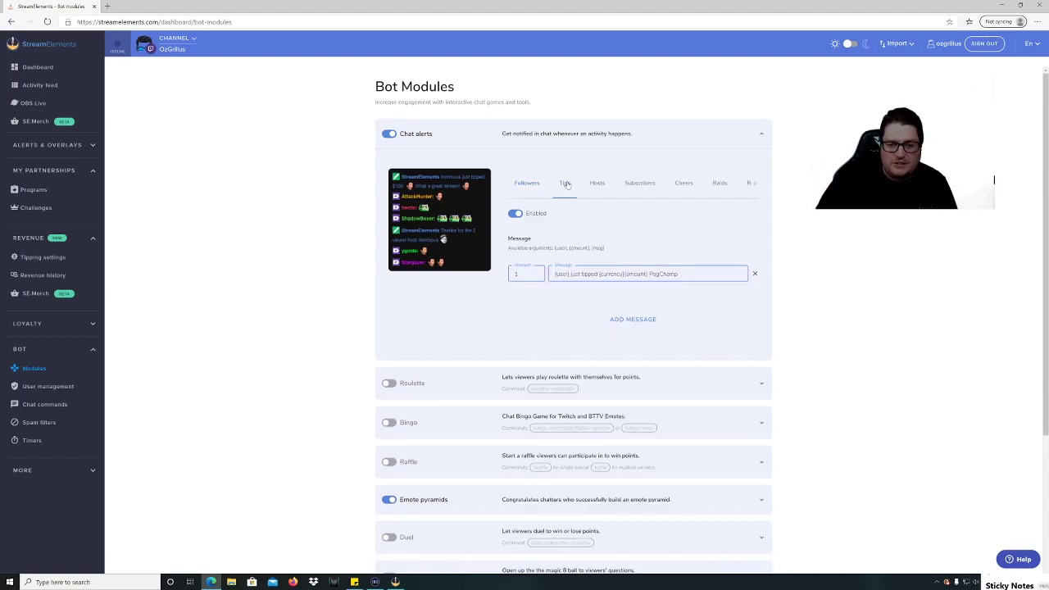
left_click(534, 183)
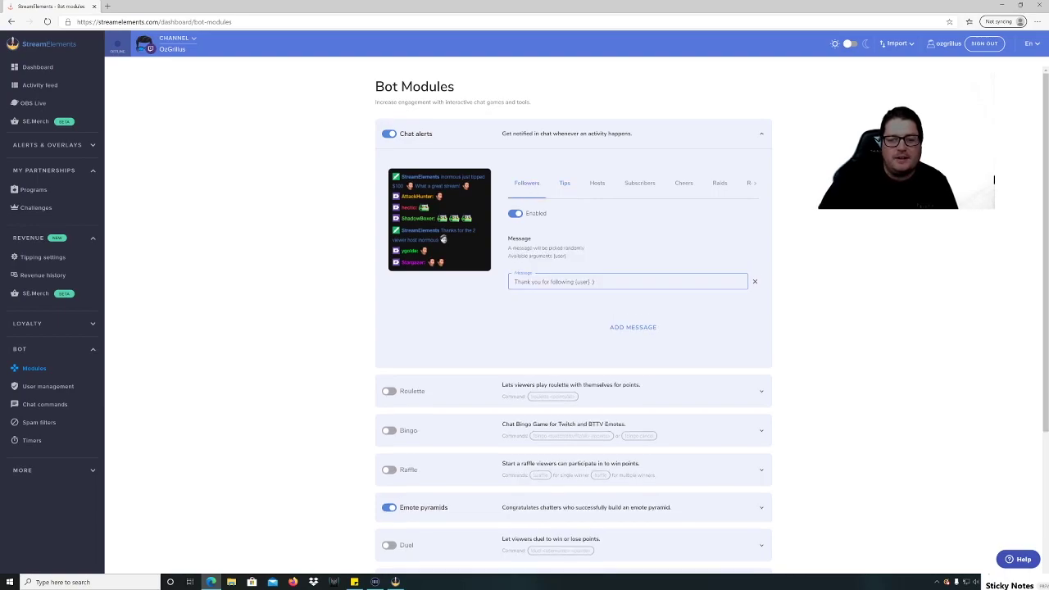
left_click(565, 185)
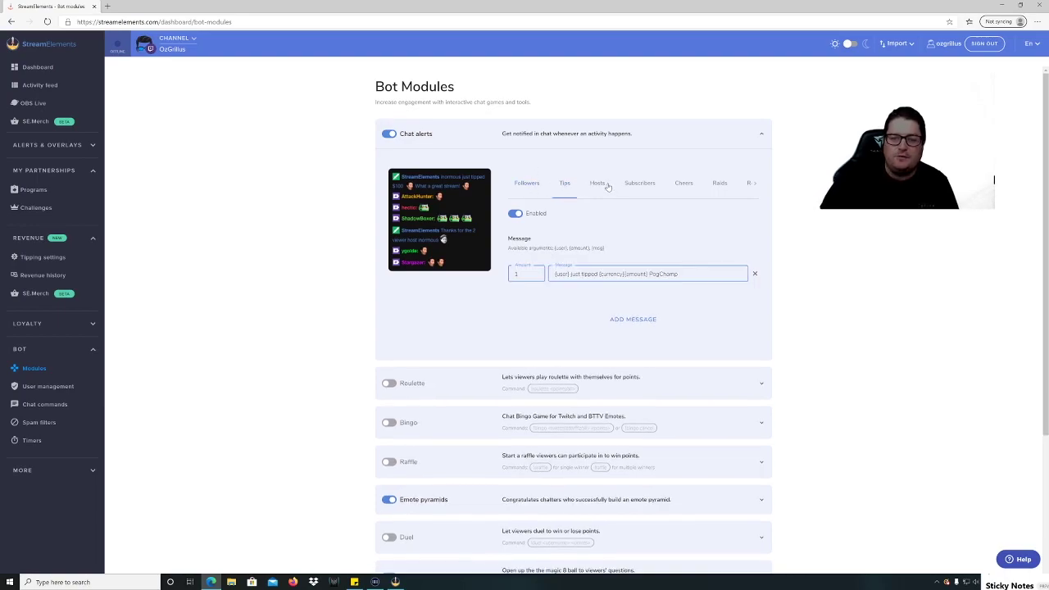
left_click(525, 185)
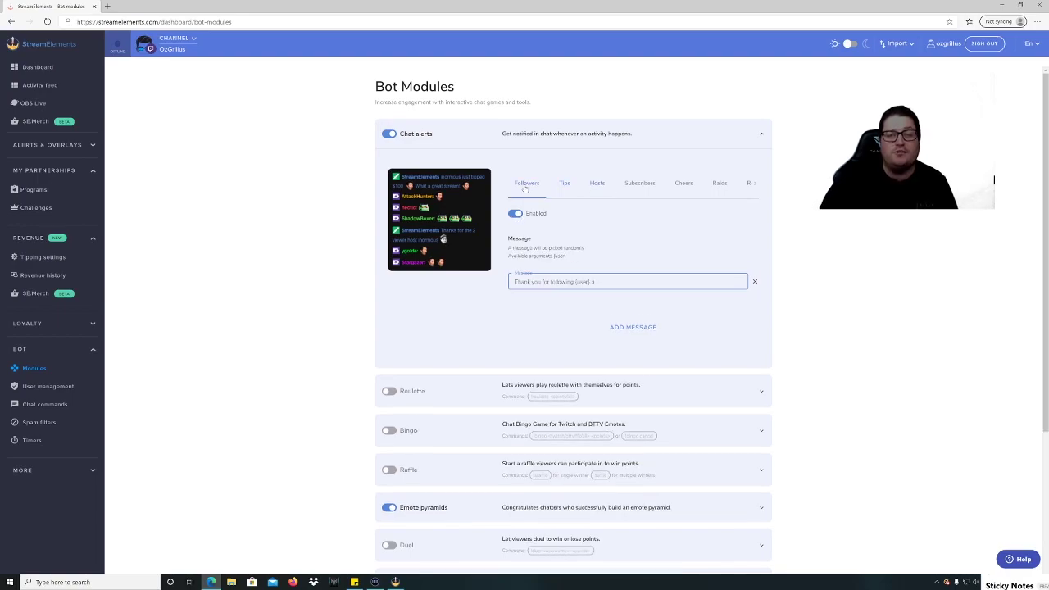
left_click(598, 185)
left_click(648, 184)
left_click(696, 183)
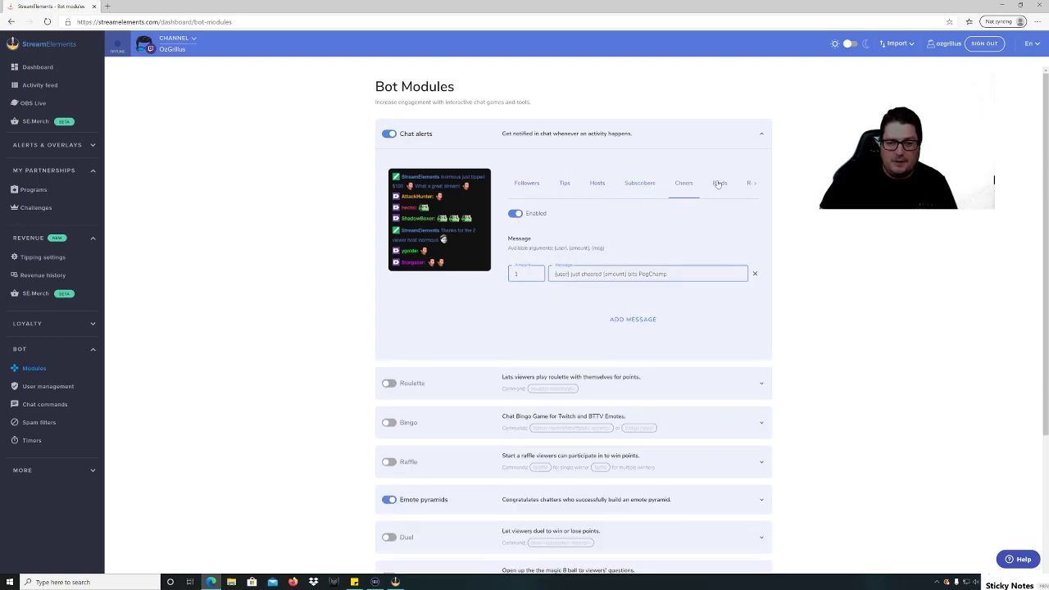
left_click(720, 183)
left_click(753, 184)
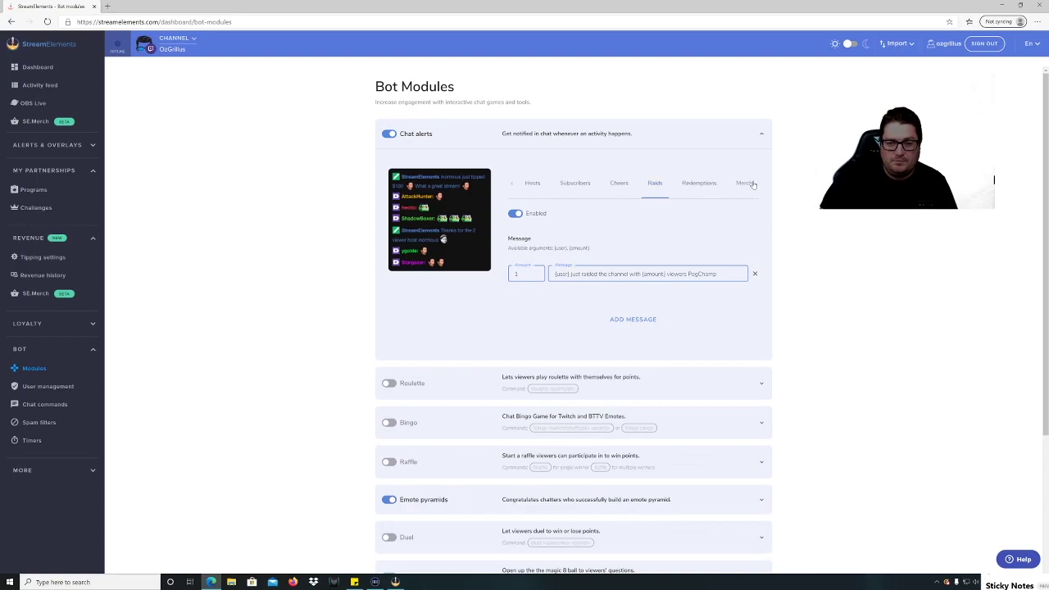
left_click(525, 183)
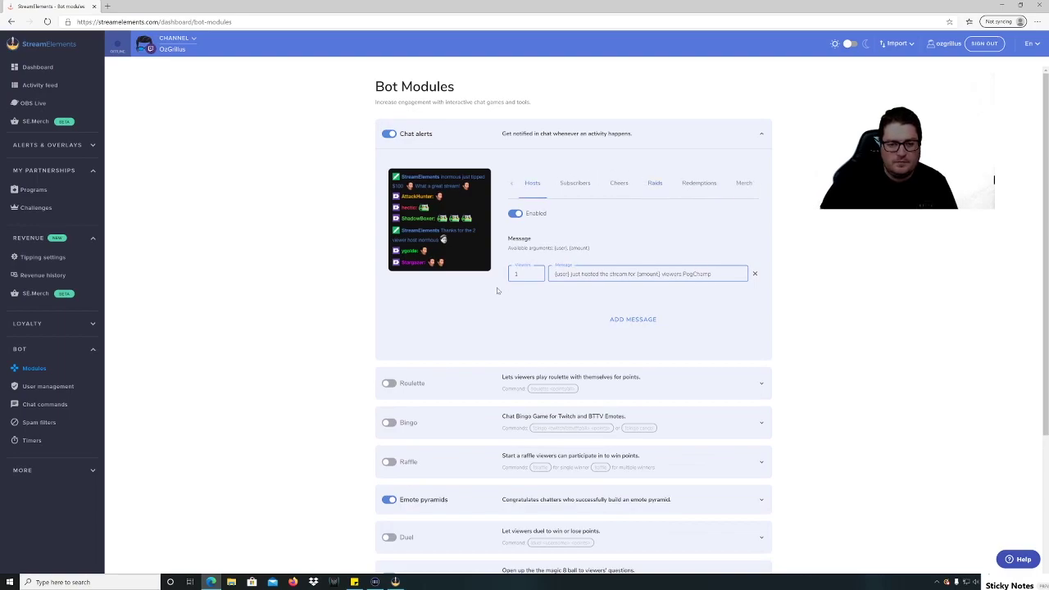
- Examine the Twitter module's reply, retweet, template and account settings, and collapse the module again
scroll(497, 290, "down", 3)
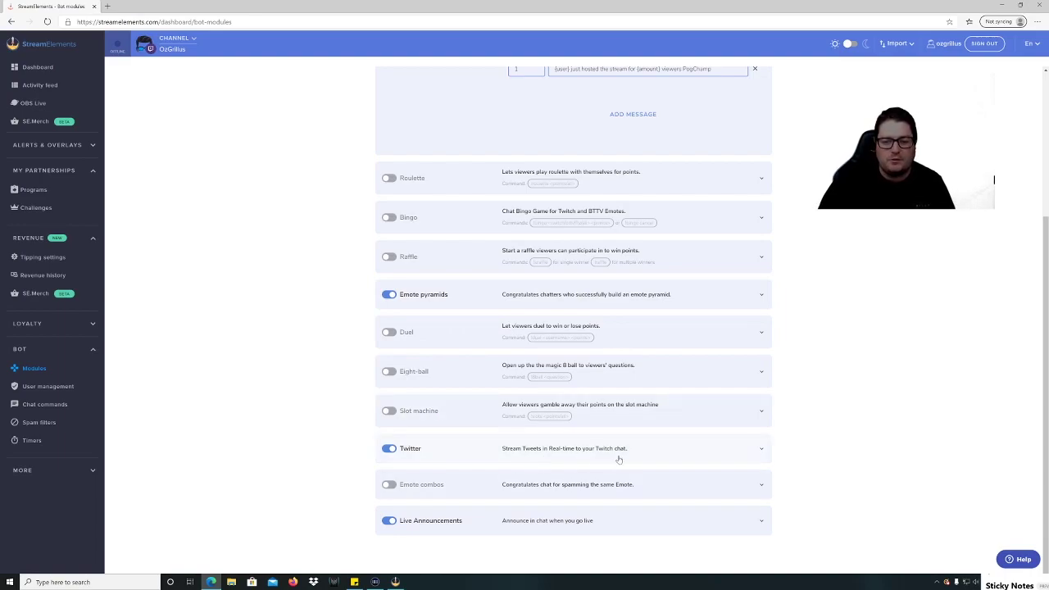
left_click(754, 457)
scroll(494, 343, "down", 3)
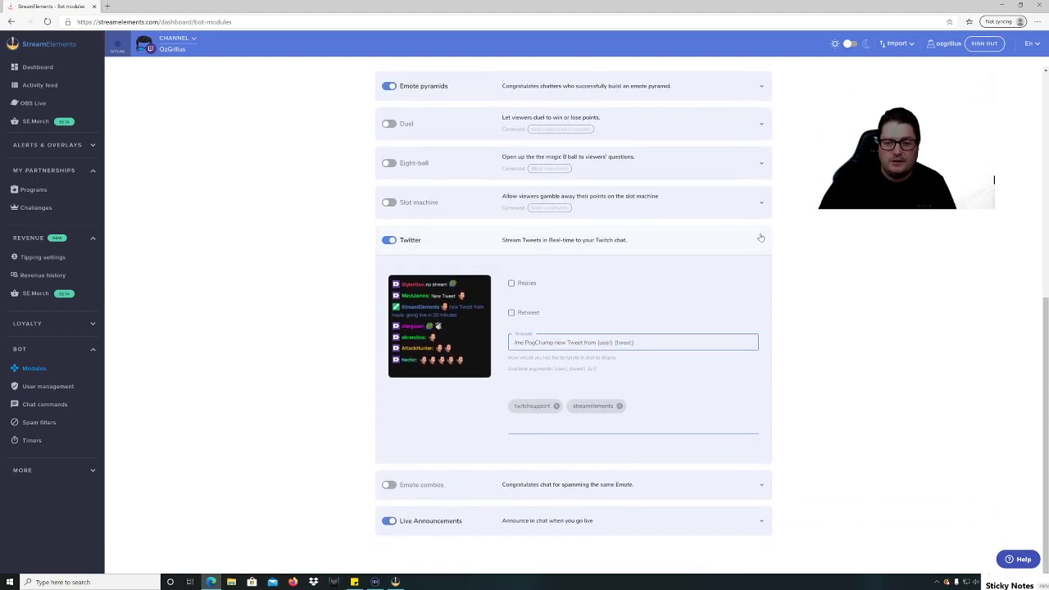
left_click(762, 239)
scroll(426, 459, "up", 3)
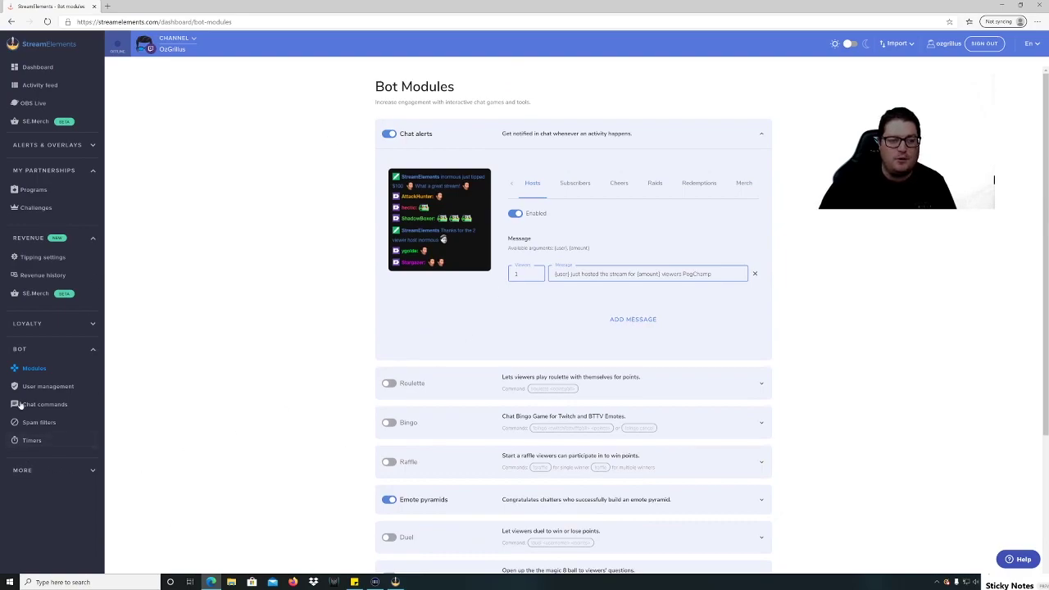
- View the bot's user management list and the channel's custom chat commands
left_click(48, 387)
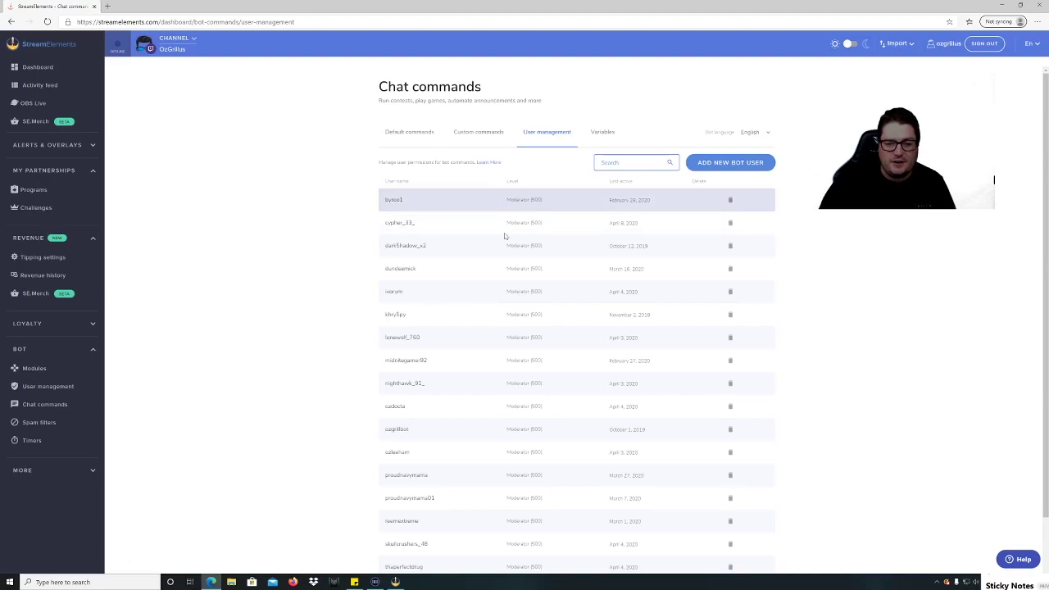
left_click(478, 133)
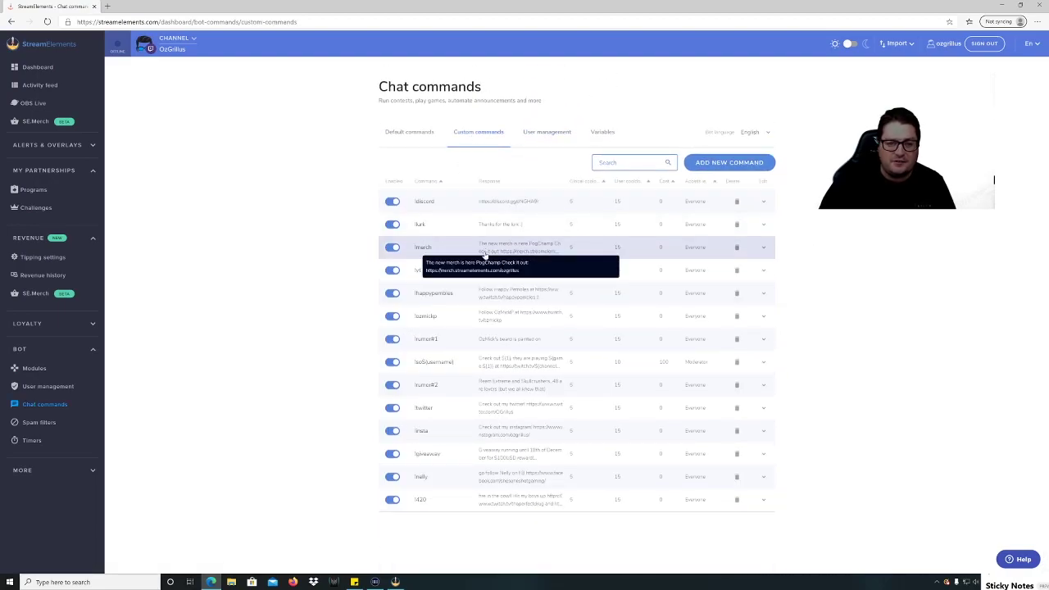
- Draft a new custom chat command named !youtube, clear its name and discard the draft
left_click(763, 164)
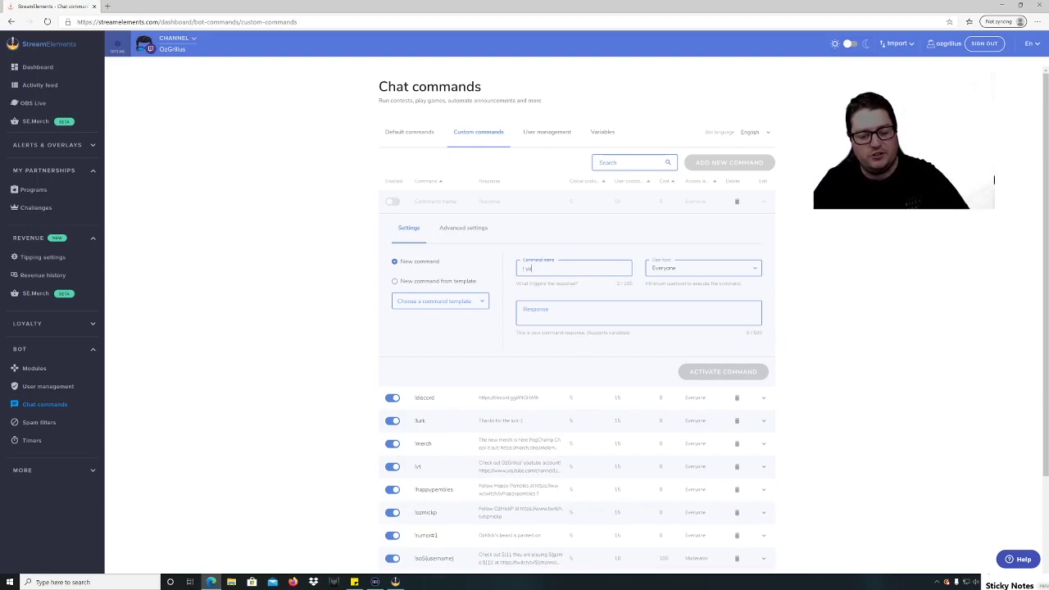
type("youtube")
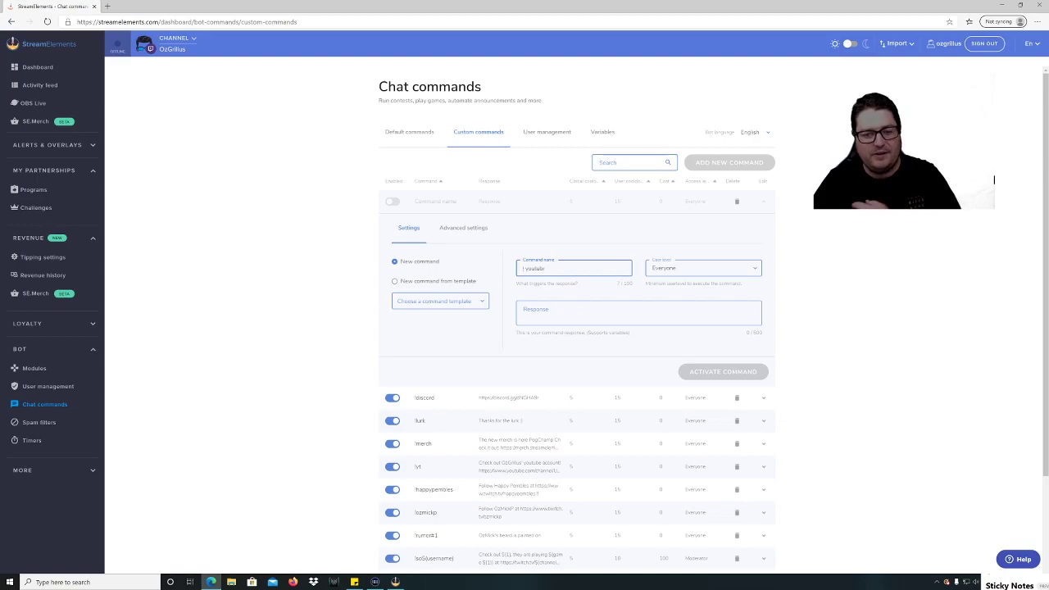
key("Tab")
key("Tab")
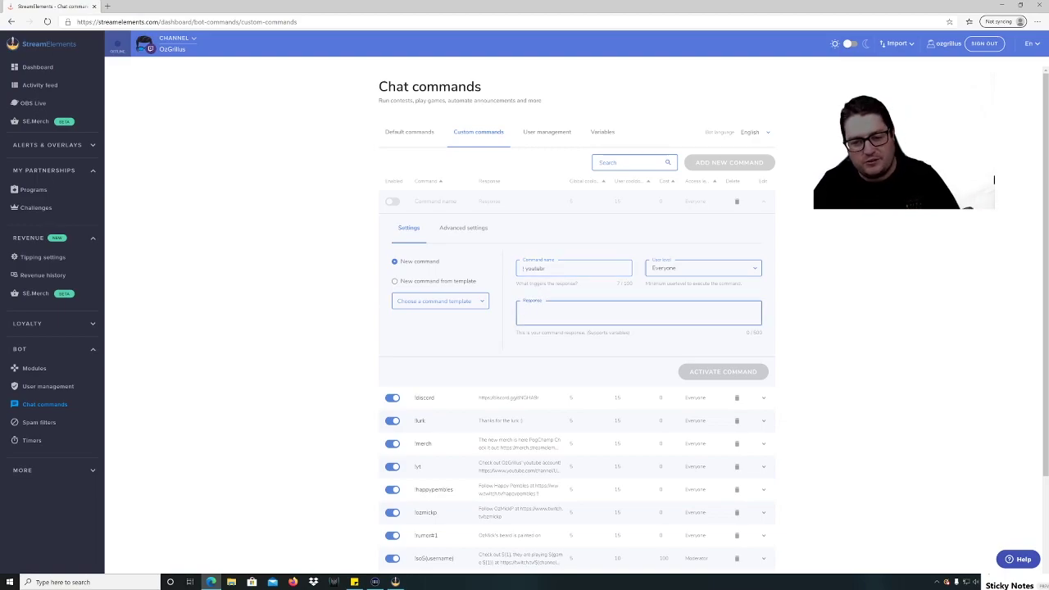
left_click_drag(544, 268, 478, 274)
key("BackSpace")
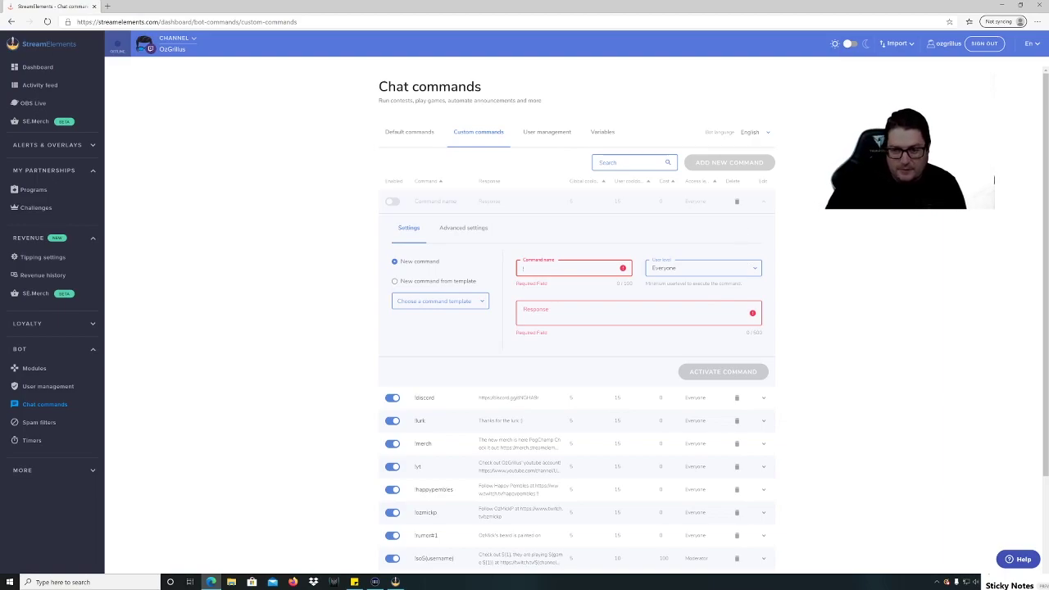
left_click(736, 202)
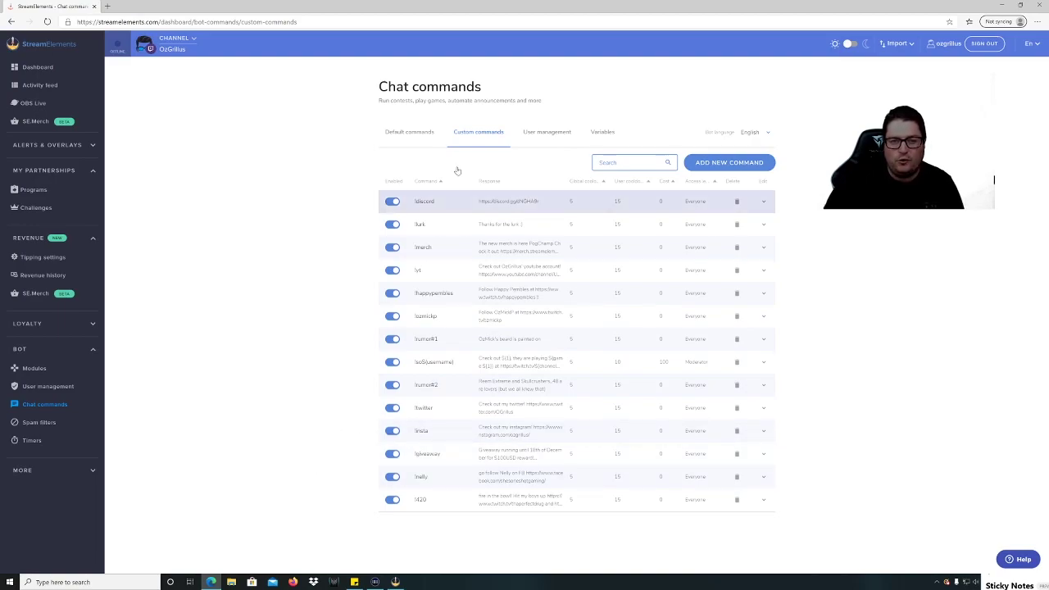
- Examine the default chat commands for everyone and for moderators, including which are enabled and what each does
left_click(400, 137)
scroll(487, 271, "down", 15)
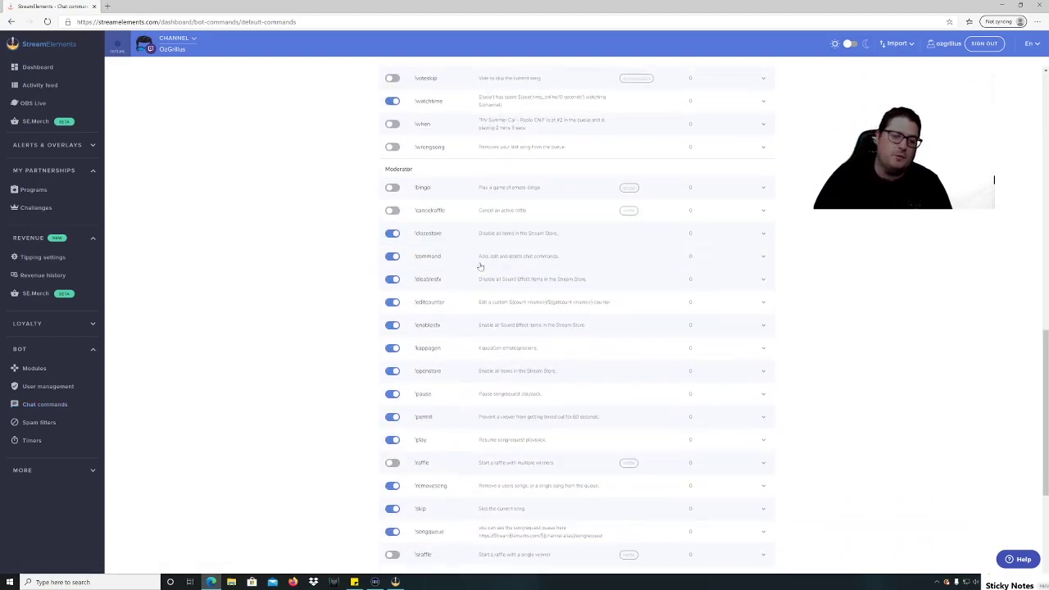
scroll(487, 271, "up", 15)
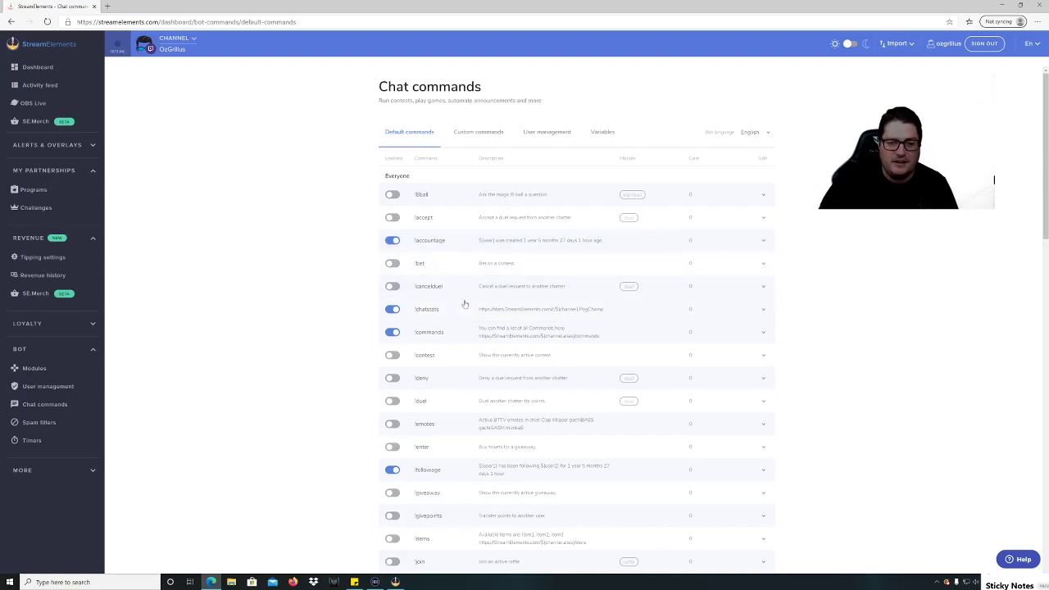
scroll(465, 309, "down", 5)
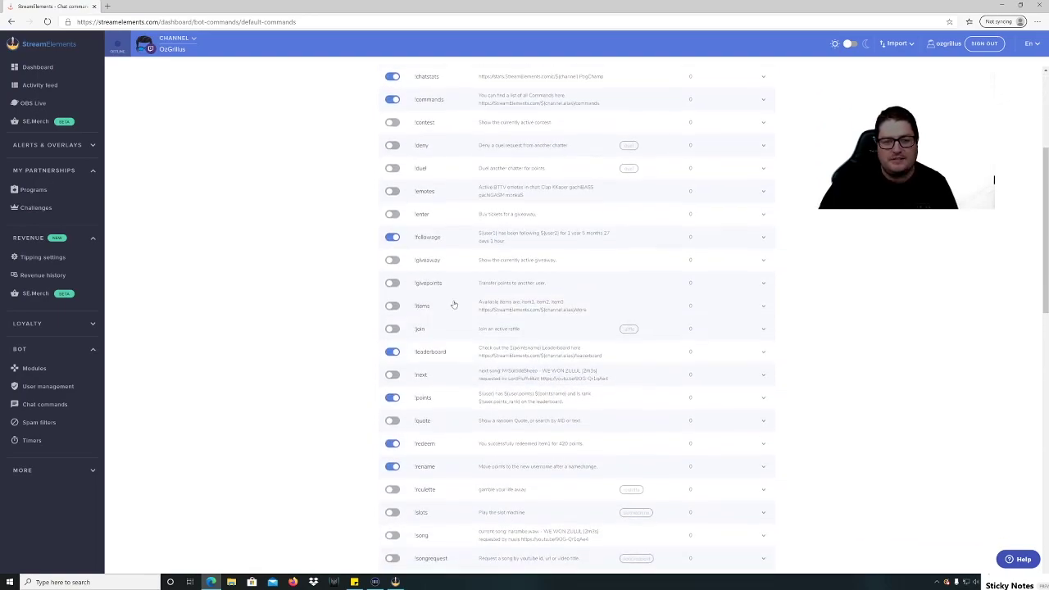
scroll(349, 262, "up", 3)
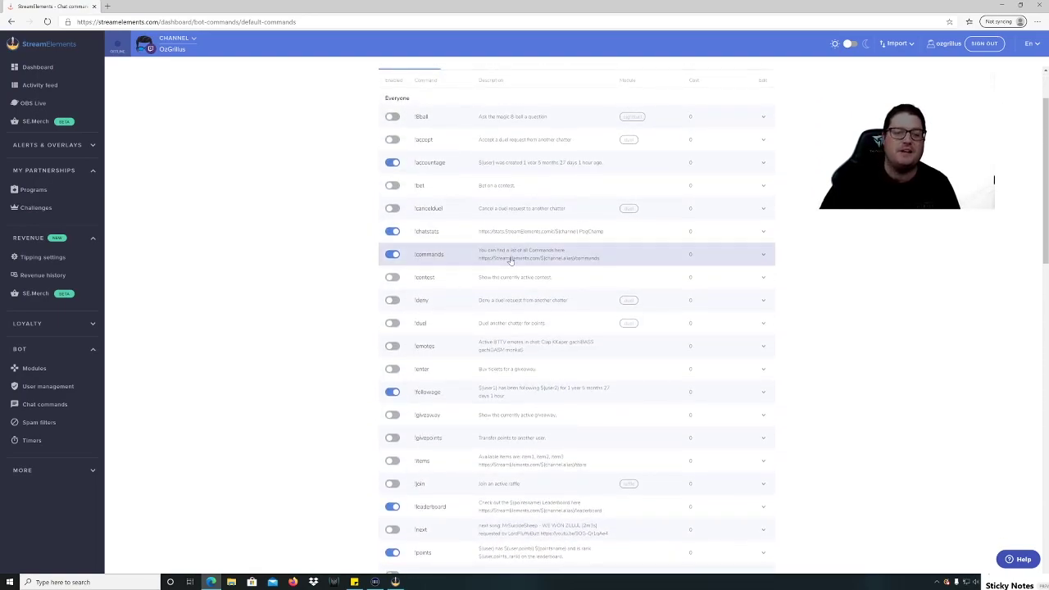
scroll(507, 270, "down", 1)
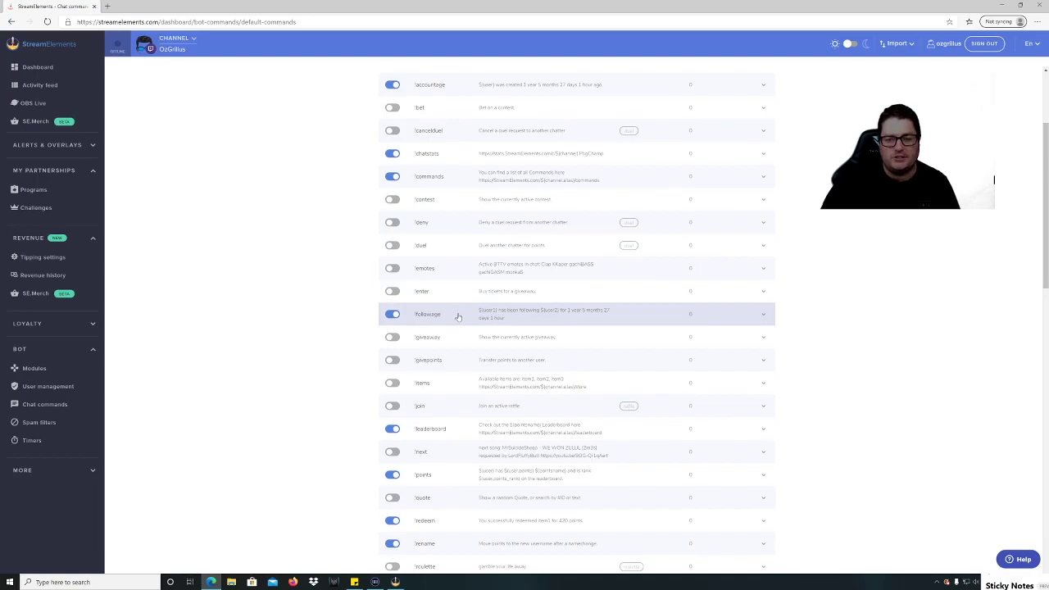
scroll(481, 317, "down", 1)
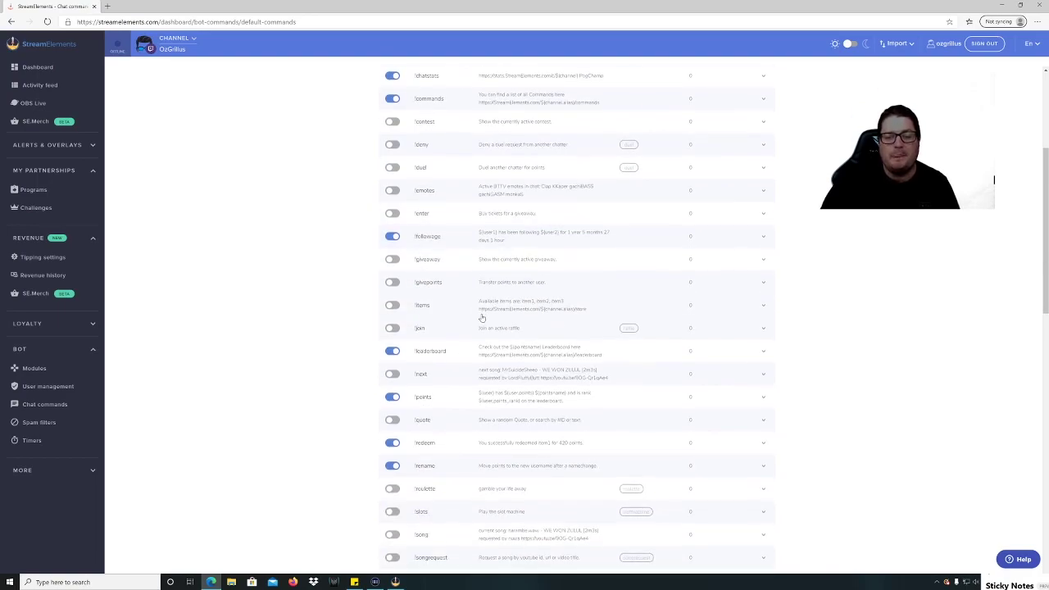
scroll(414, 291, "up", 3)
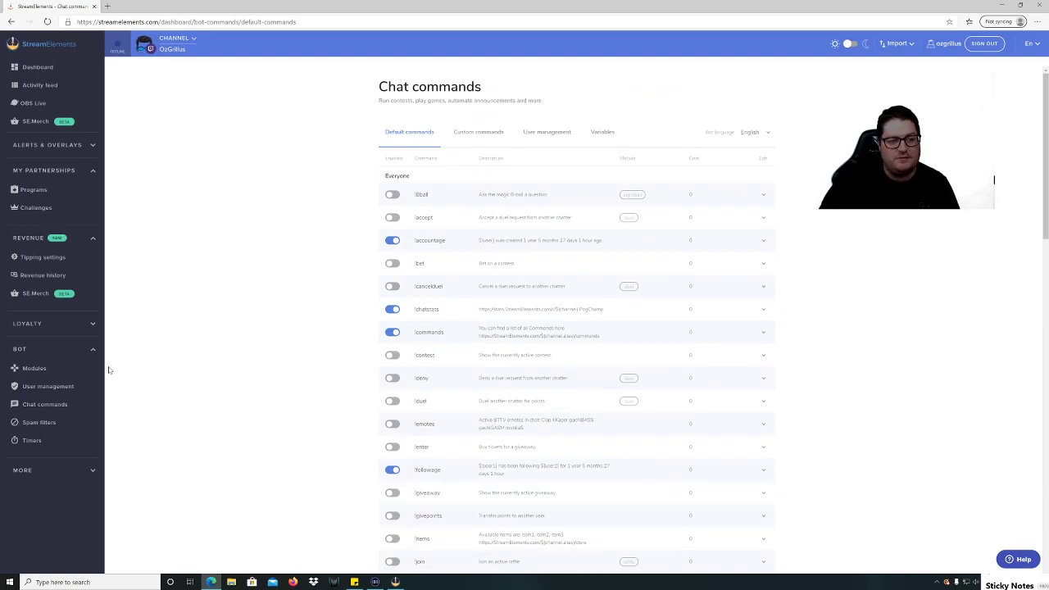
- Review the bot's spam filter protections and its list of timed chat messages
left_click(64, 420)
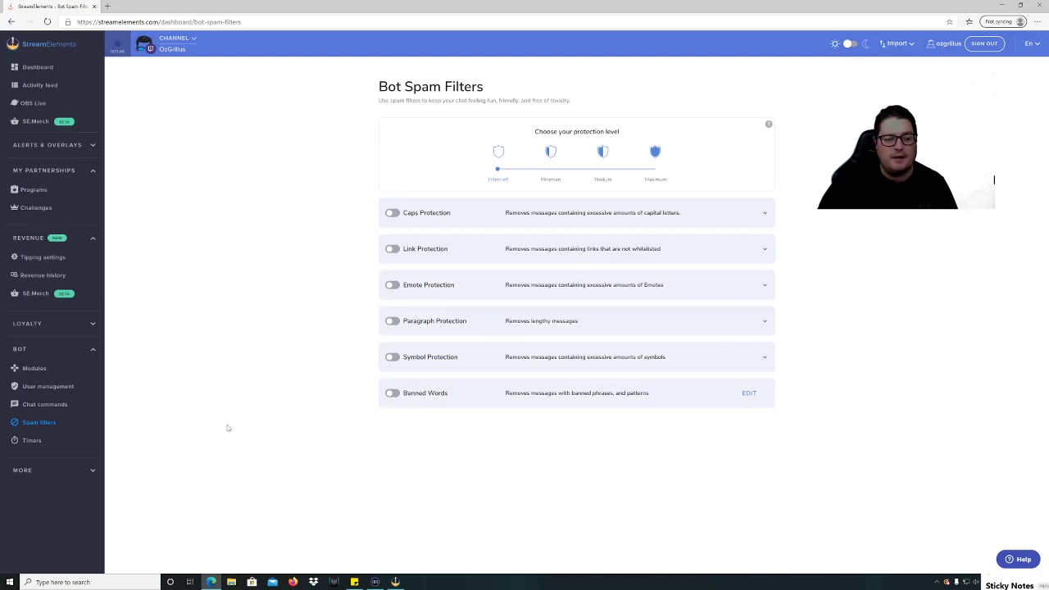
left_click(42, 440)
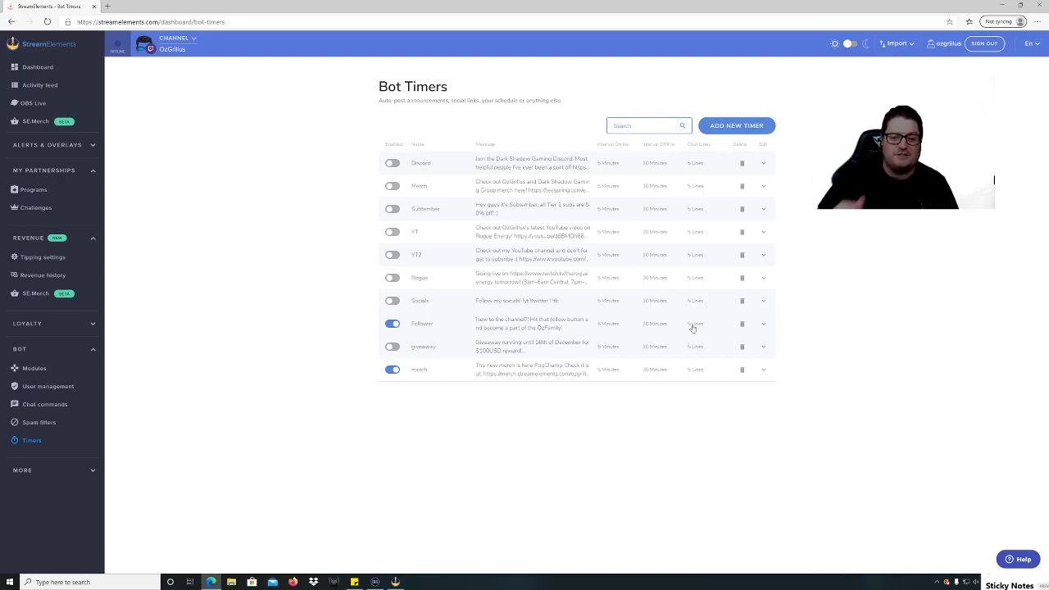
left_click(744, 127)
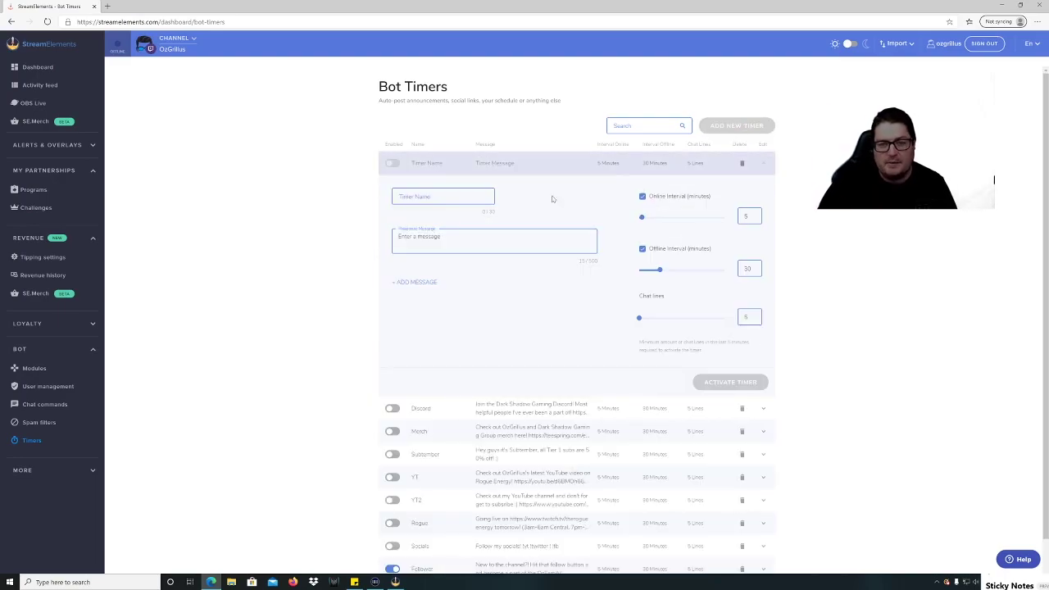
left_click(442, 196)
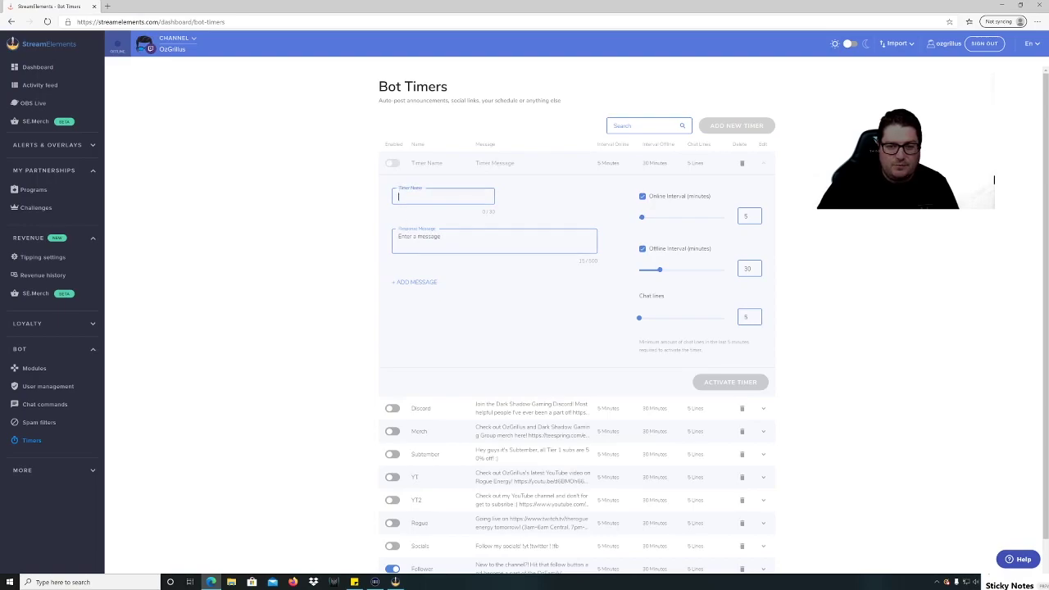
left_click(742, 165)
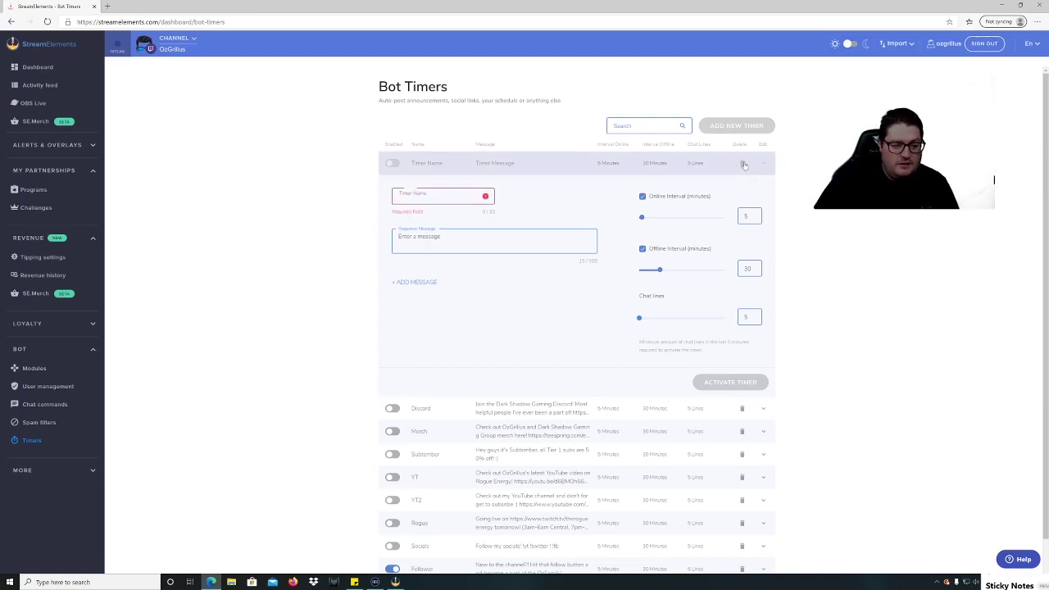
- Collapse the Bot section of the dashboard navigation
left_click(93, 350)
left_click(93, 350)
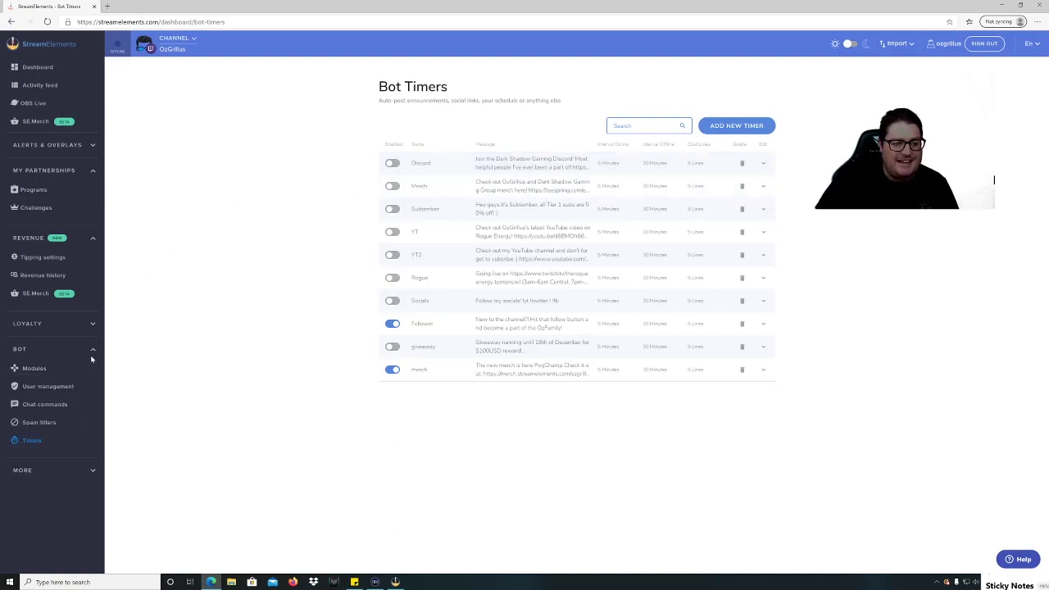
left_click(92, 350)
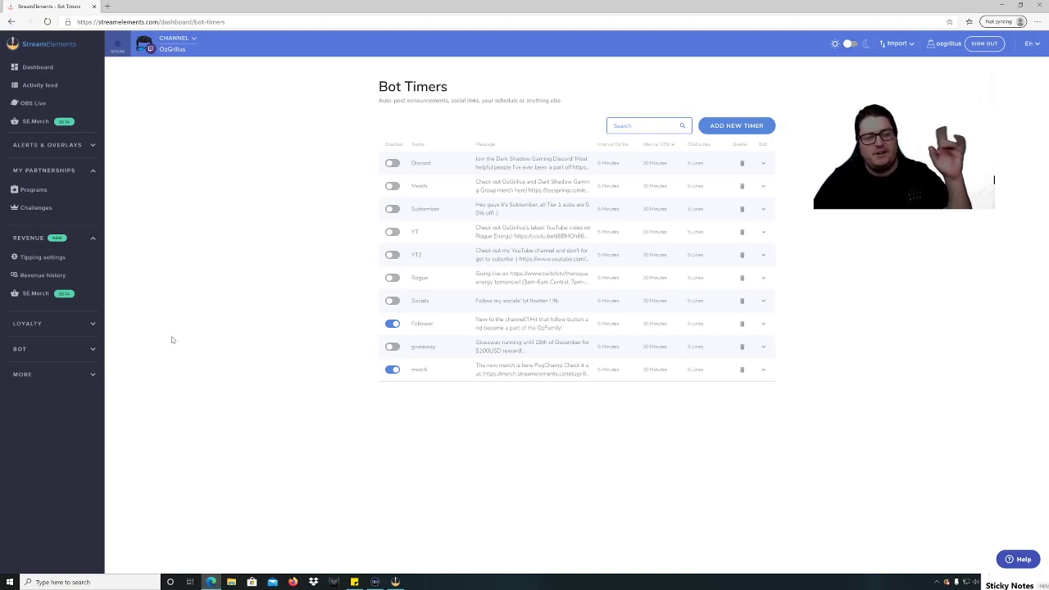